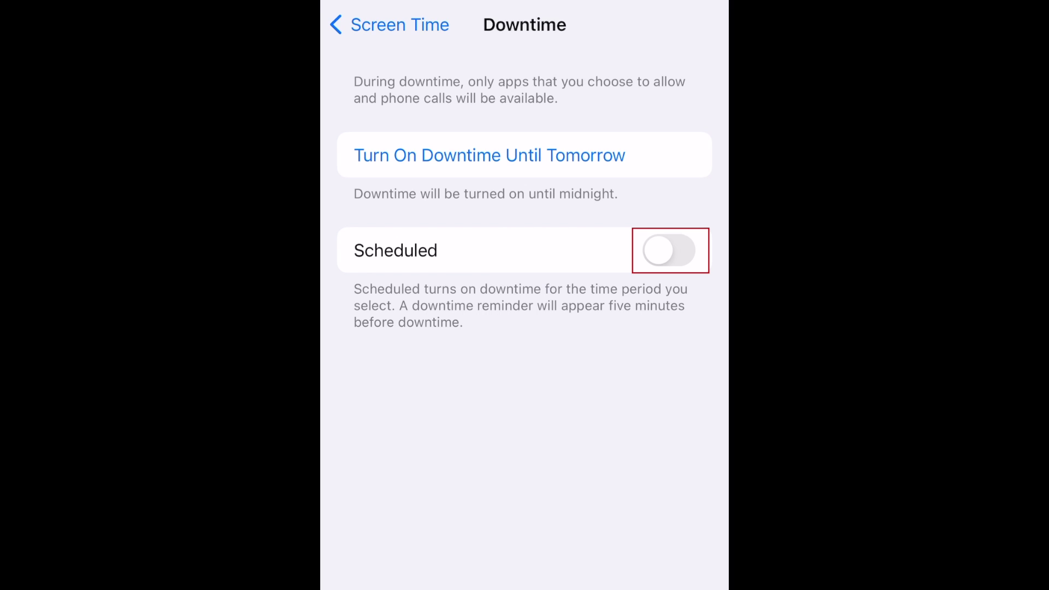
# - Turn on scheduled downtime using one Every Day schedule, 10:00 PM to 7:00 AM
pyautogui.click(669, 251)
pyautogui.scroll(-3, 525, 329)
pyautogui.scroll(-1, 526, 328)
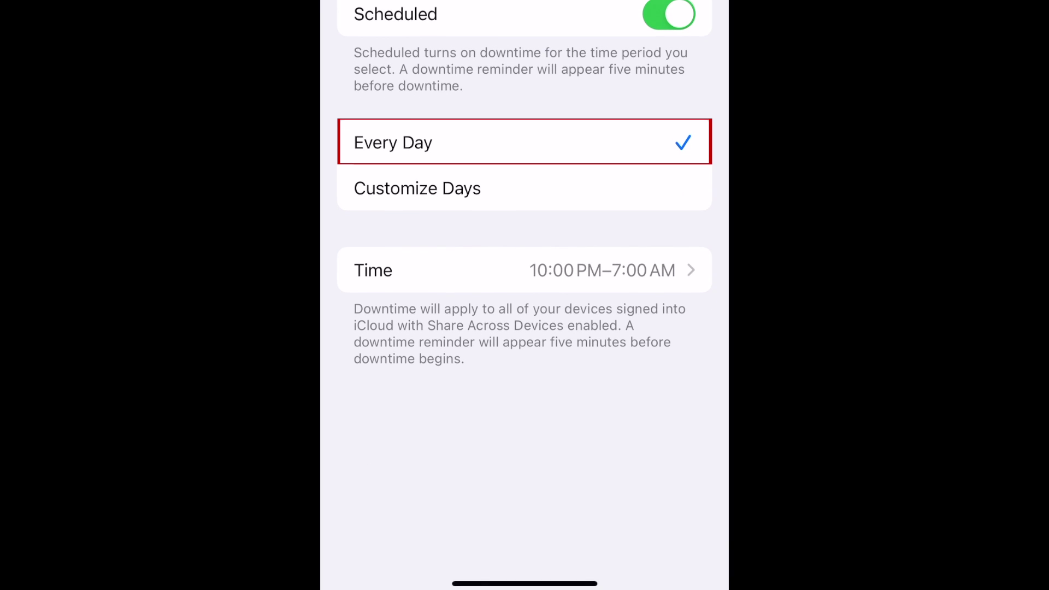
pyautogui.click(525, 188)
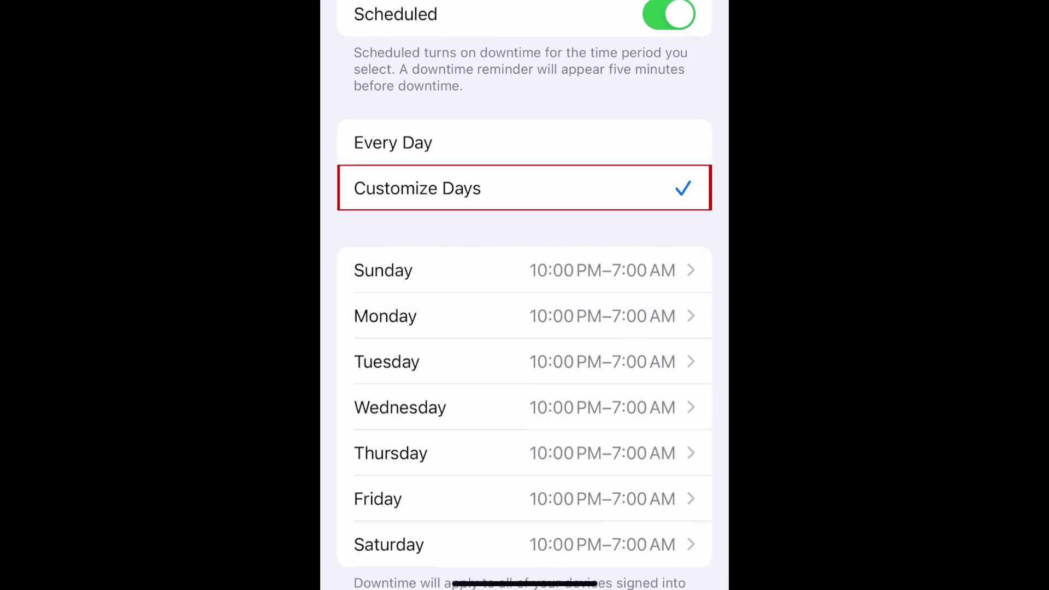
pyautogui.scroll(-1, 525, 329)
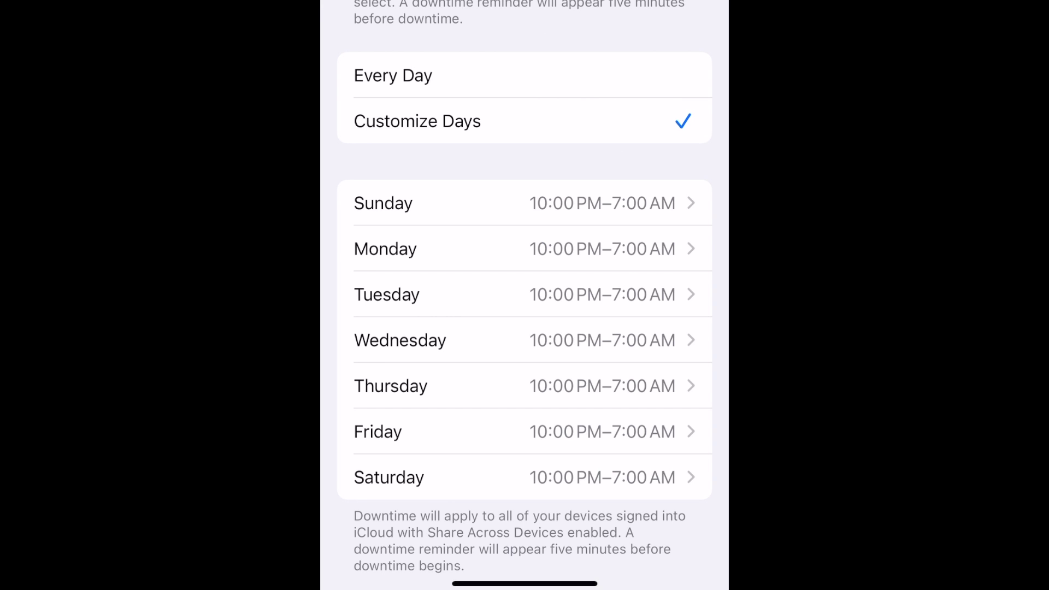
pyautogui.click(395, 76)
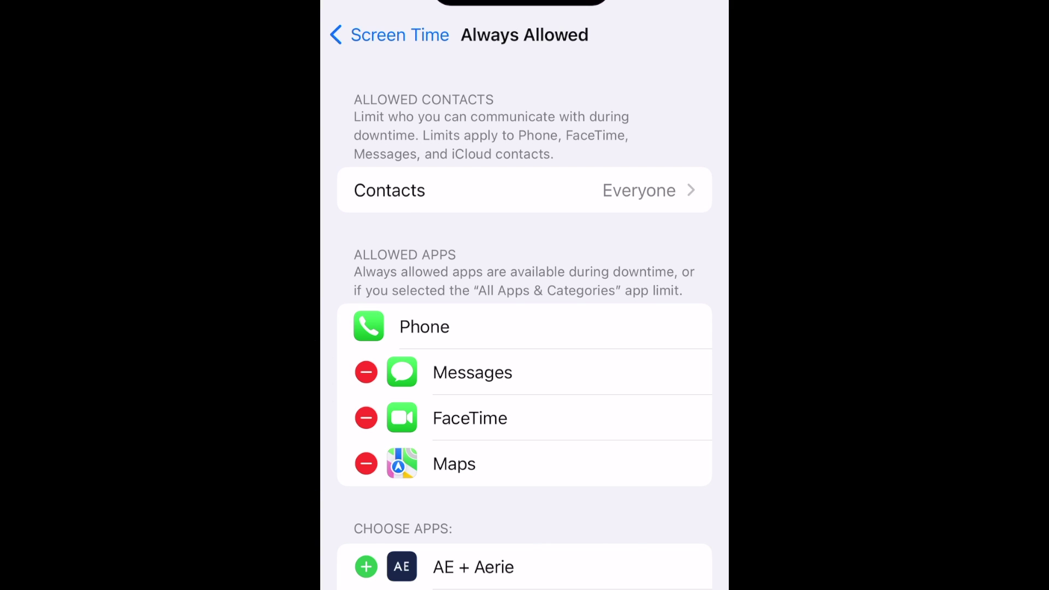
# - Remove FaceTime from the Always Allowed apps and go back to Screen Time
pyautogui.click(365, 419)
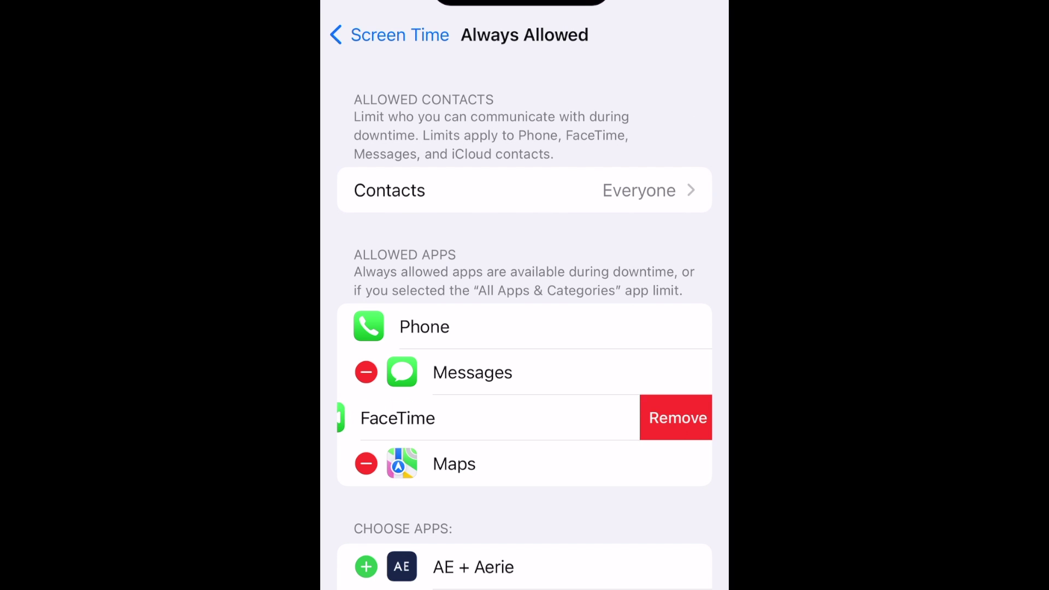
pyautogui.click(677, 416)
pyautogui.scroll(-1, 525, 329)
pyautogui.scroll(-2, 525, 369)
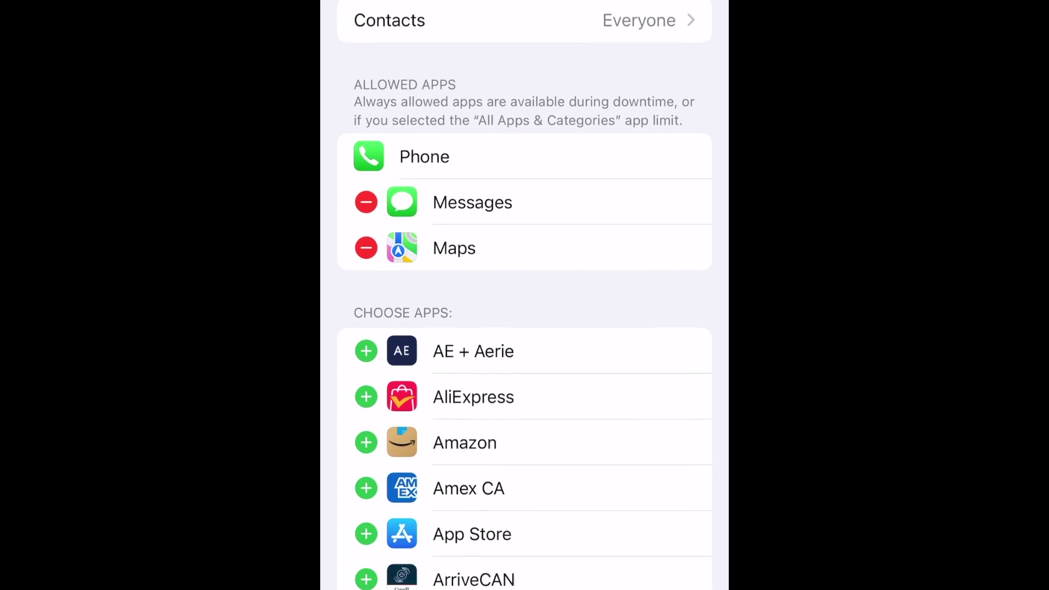
pyautogui.scroll(-5, 524, 368)
pyautogui.scroll(-5, 525, 369)
pyautogui.scroll(-3, 524, 369)
pyautogui.scroll(-5, 525, 328)
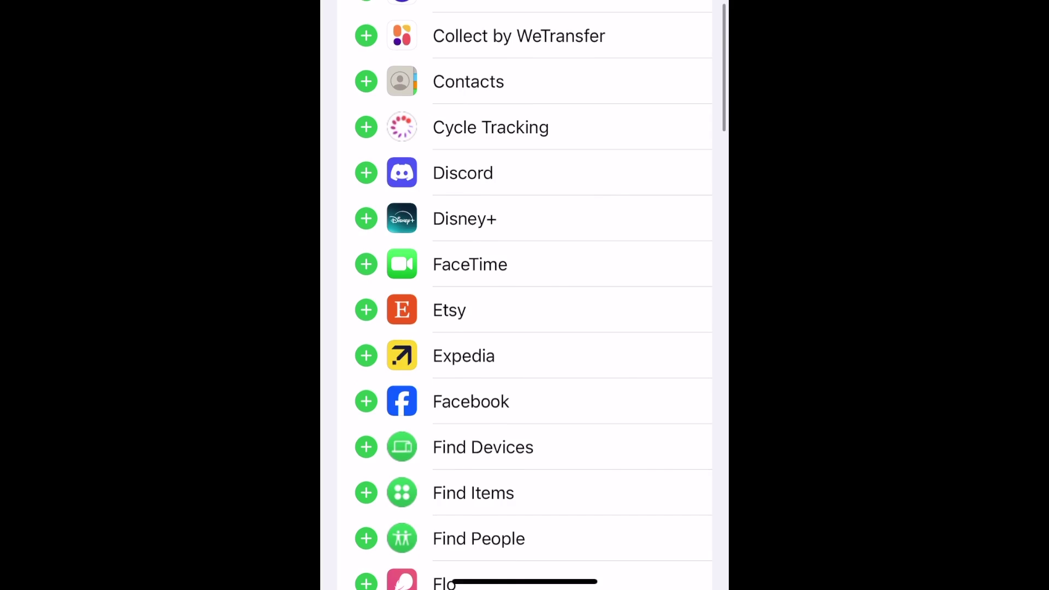
pyautogui.scroll(-10, 525, 328)
pyautogui.scroll(-6, 525, 328)
pyautogui.scroll(-5, 525, 328)
pyautogui.scroll(-4, 525, 328)
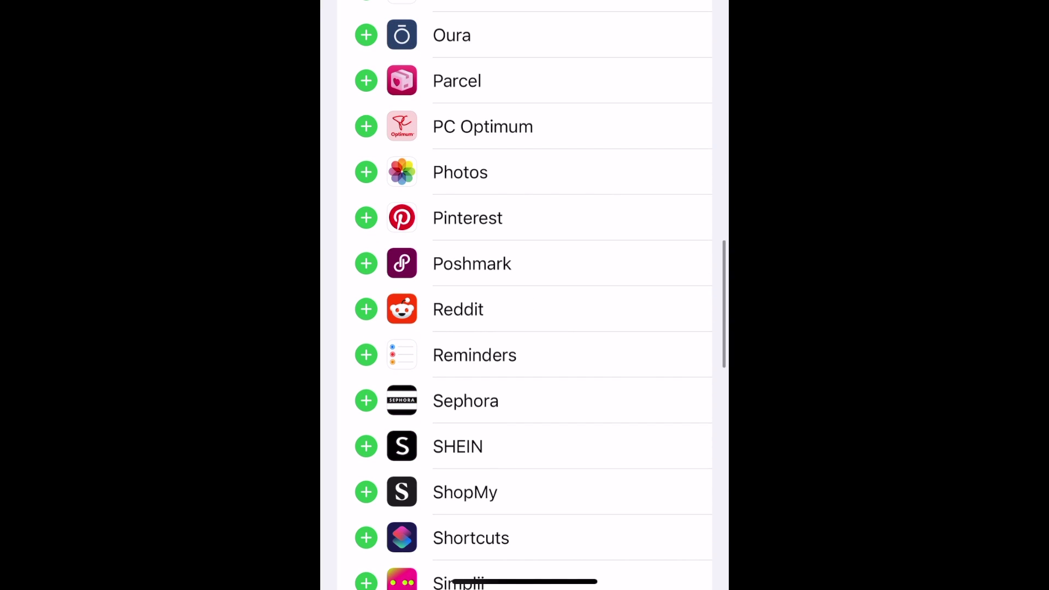
pyautogui.scroll(-1, 526, 328)
pyautogui.scroll(-10, 525, 329)
pyautogui.scroll(-10, 525, 328)
pyautogui.scroll(10, 525, 328)
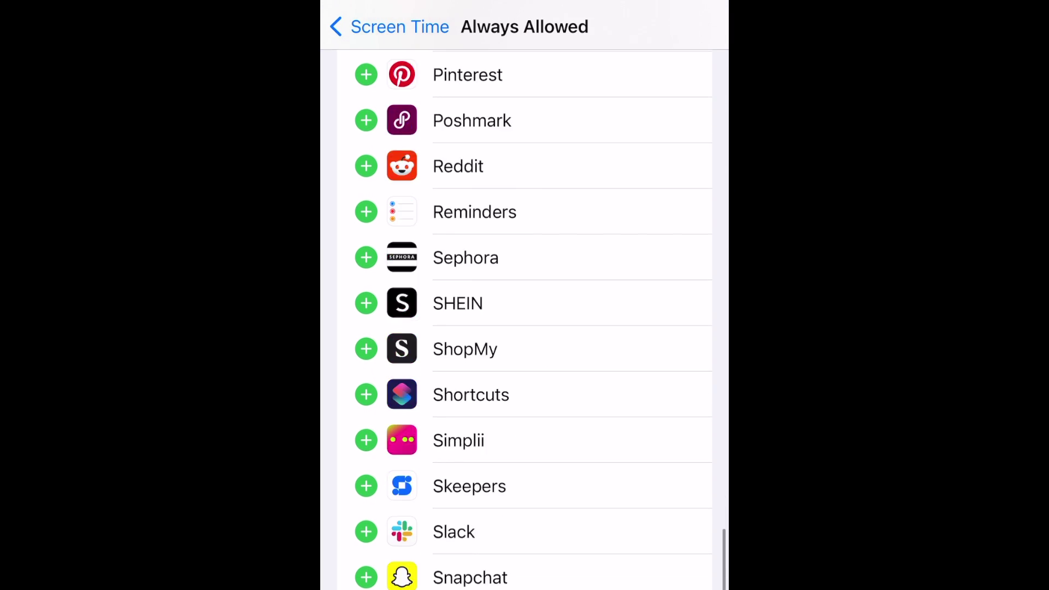
pyautogui.scroll(10, 525, 328)
pyautogui.scroll(10, 525, 328)
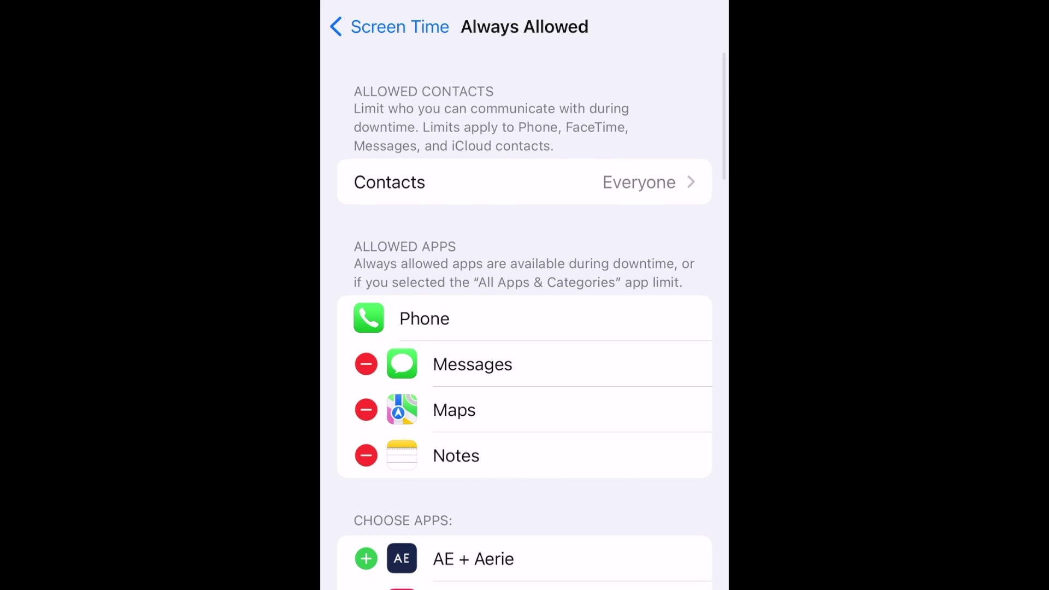
pyautogui.click(389, 26)
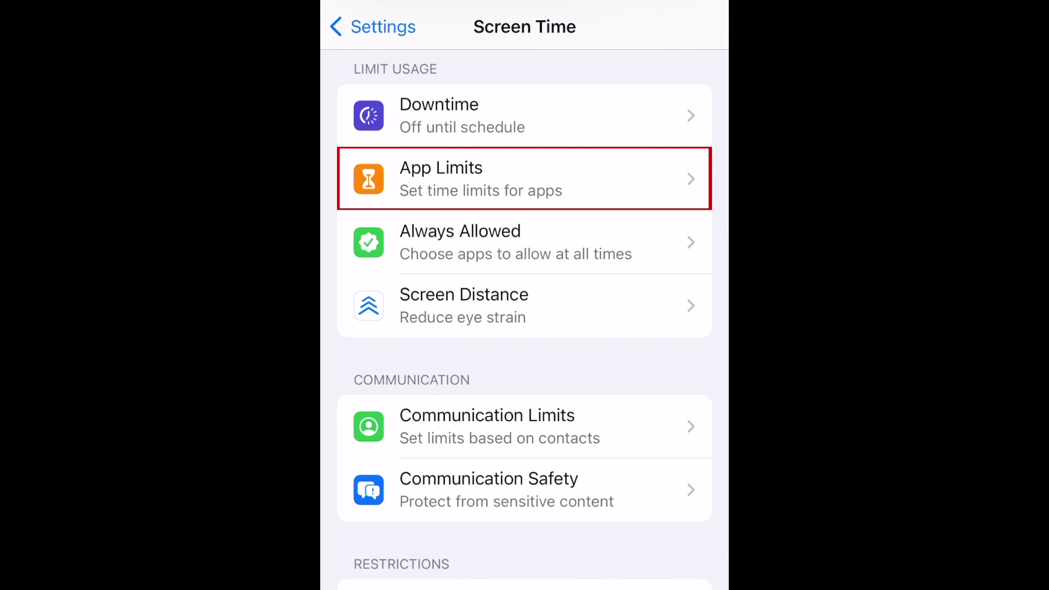
# - Start a new app limit covering Instagram, TikTok and another Social app
pyautogui.click(525, 179)
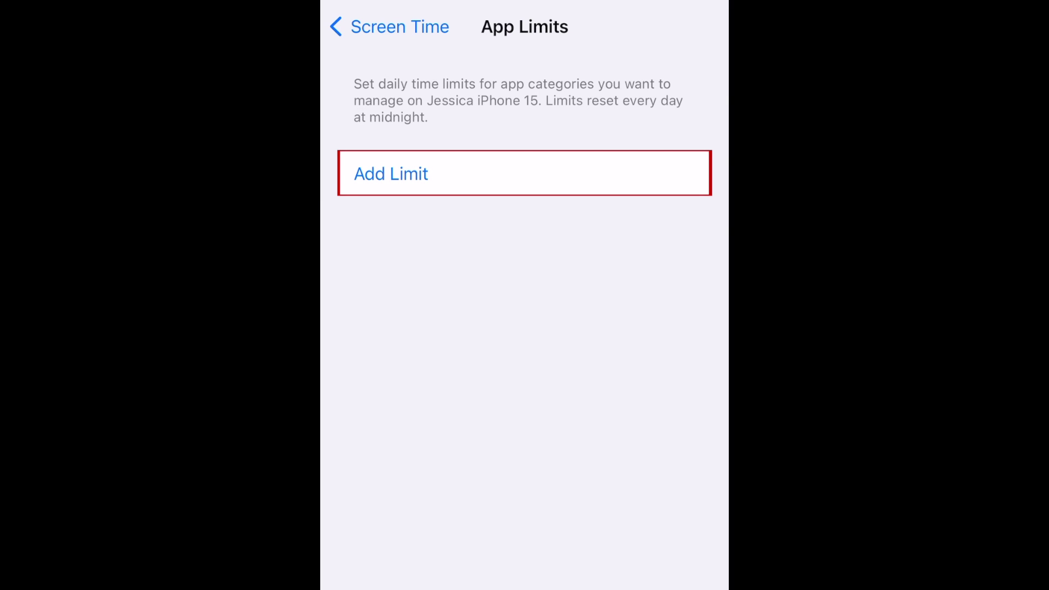
pyautogui.click(525, 174)
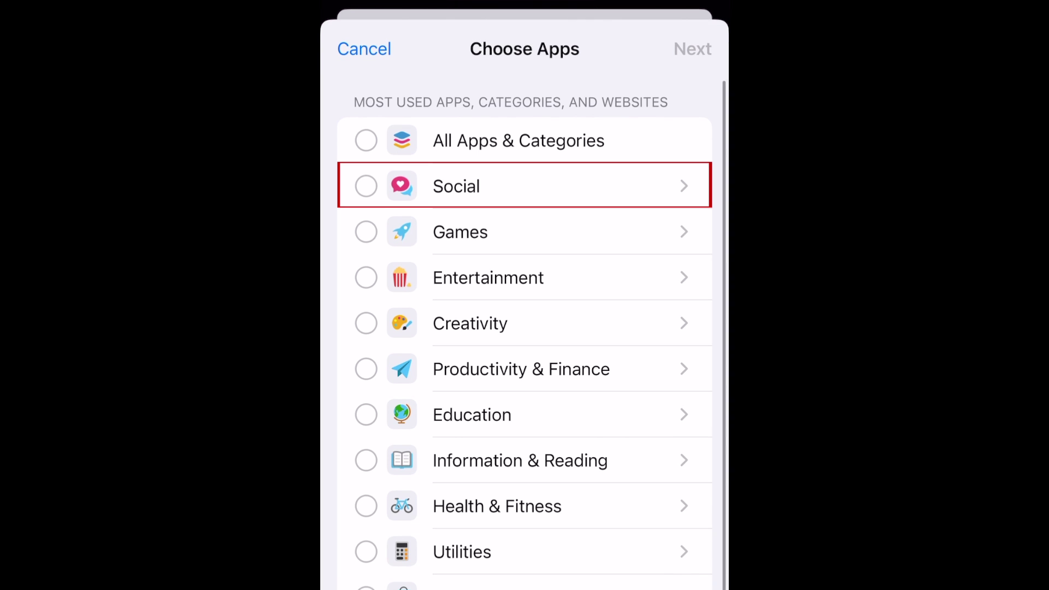
pyautogui.click(365, 186)
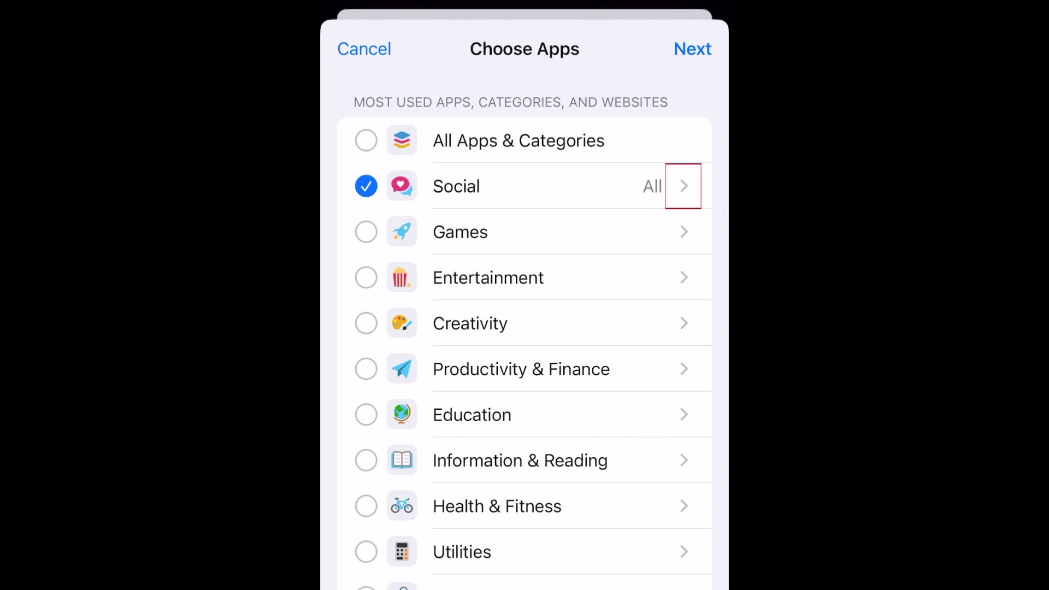
pyautogui.click(365, 185)
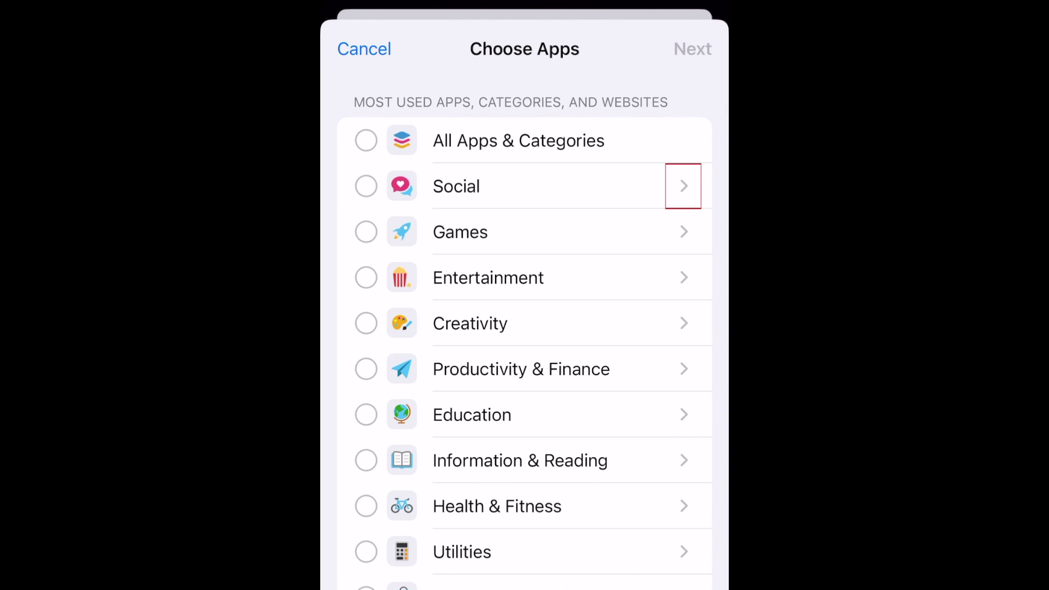
pyautogui.click(683, 187)
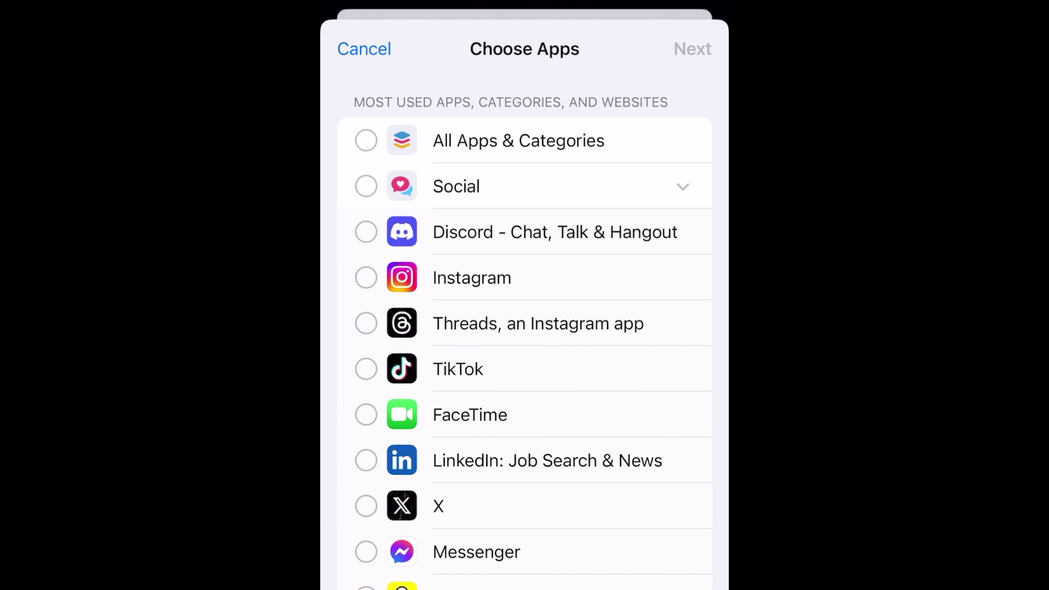
pyautogui.click(366, 277)
pyautogui.click(366, 369)
pyautogui.click(366, 587)
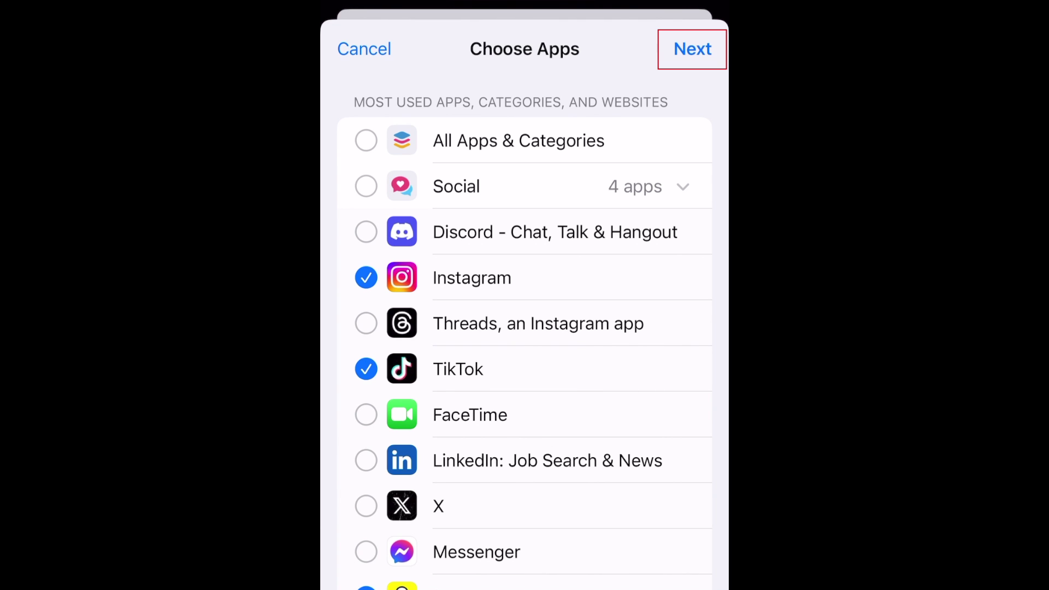
pyautogui.click(693, 49)
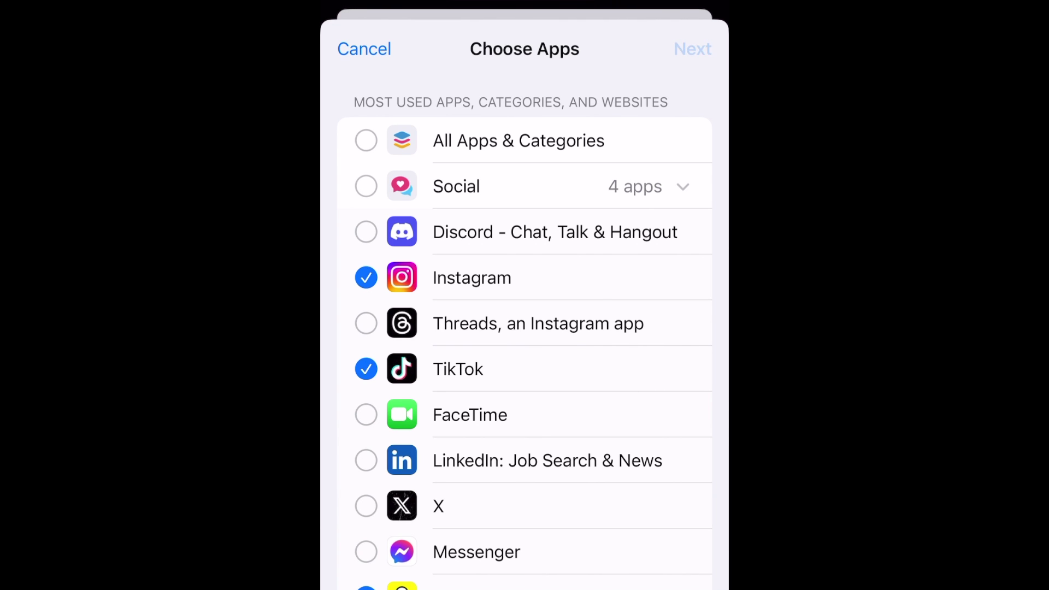
# - Set the limit to 1 hour daily with 2 hours on Sunday, then save it
pyautogui.moveTo(460, 287); pyautogui.dragTo(459, 257)
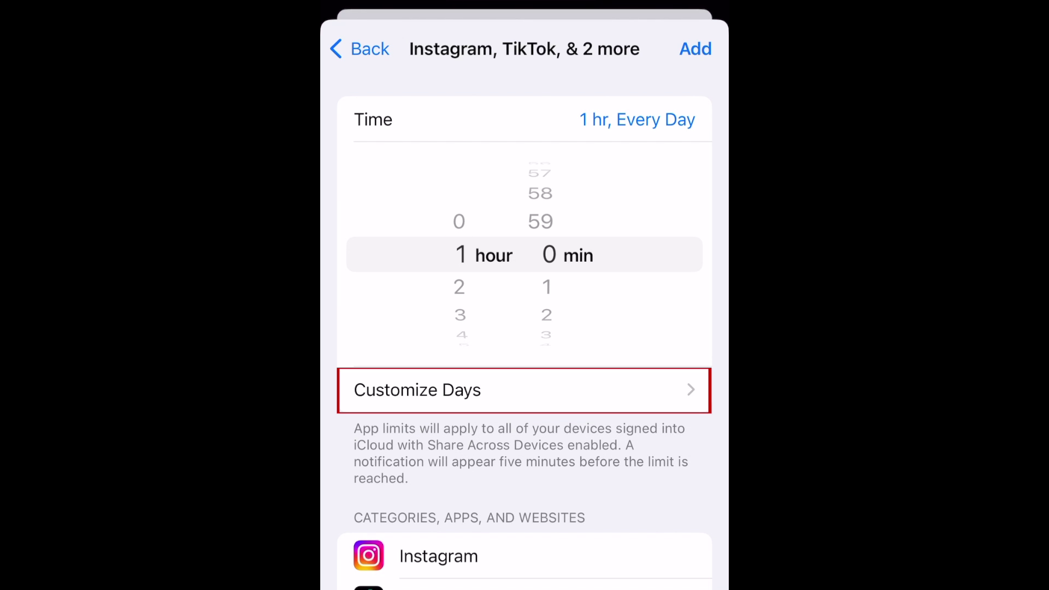
pyautogui.click(525, 390)
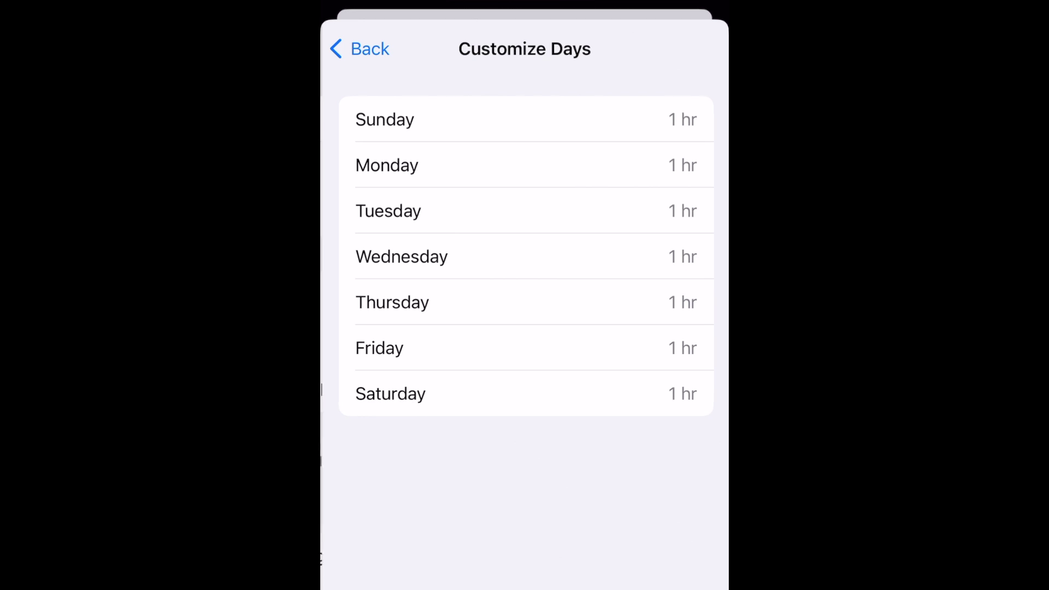
pyautogui.click(524, 394)
pyautogui.click(525, 119)
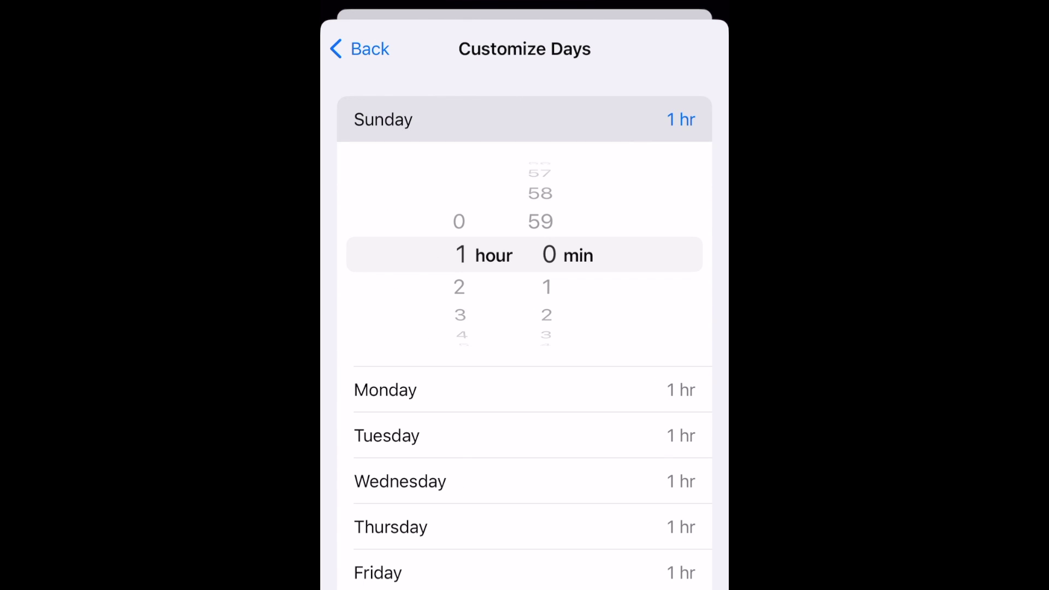
pyautogui.moveTo(459, 287); pyautogui.dragTo(459, 256)
pyautogui.click(361, 48)
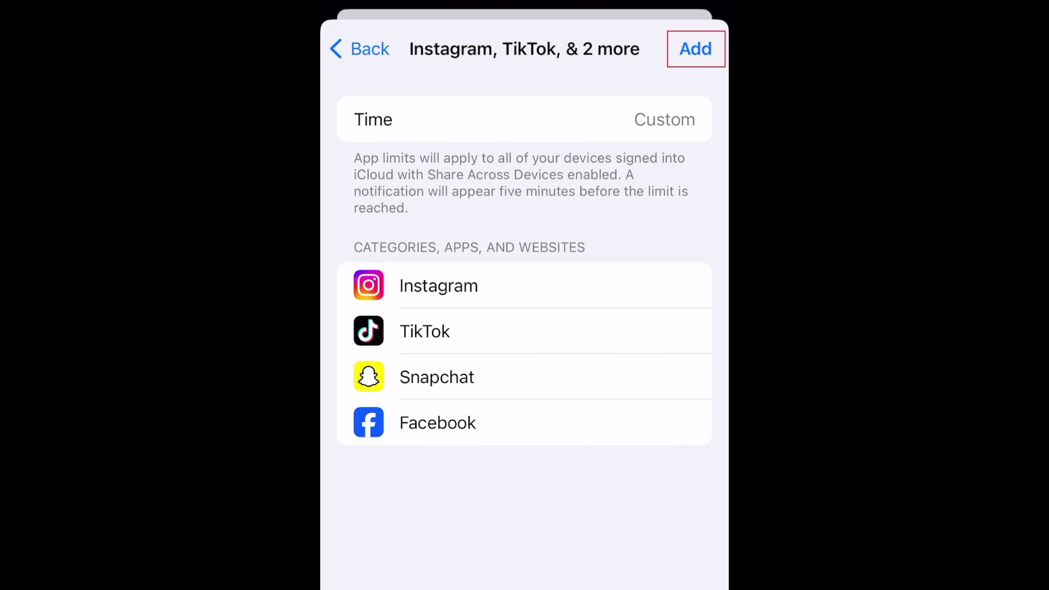
pyautogui.click(695, 49)
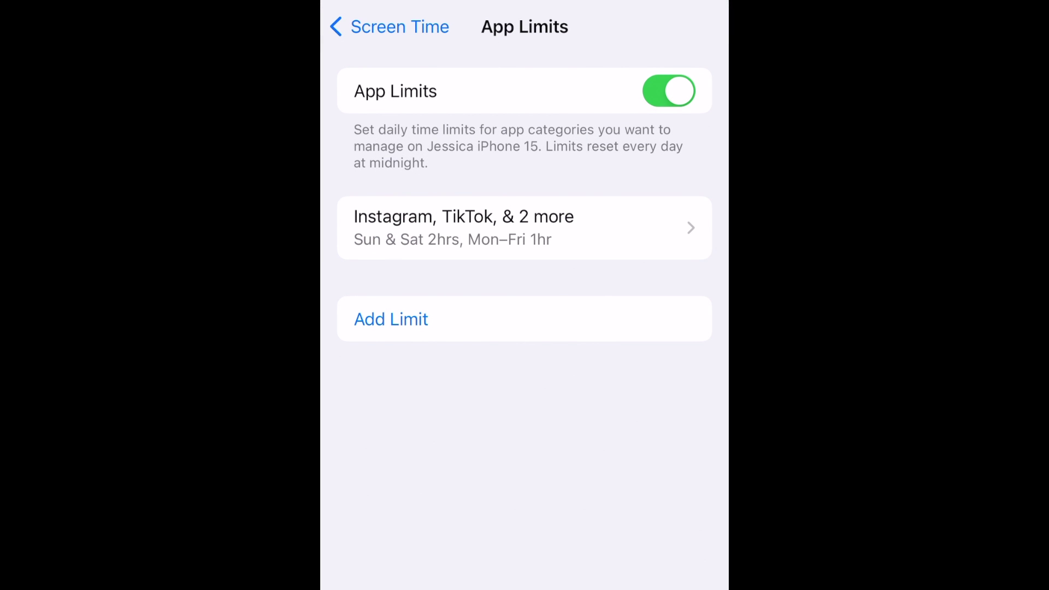
pyautogui.click(390, 27)
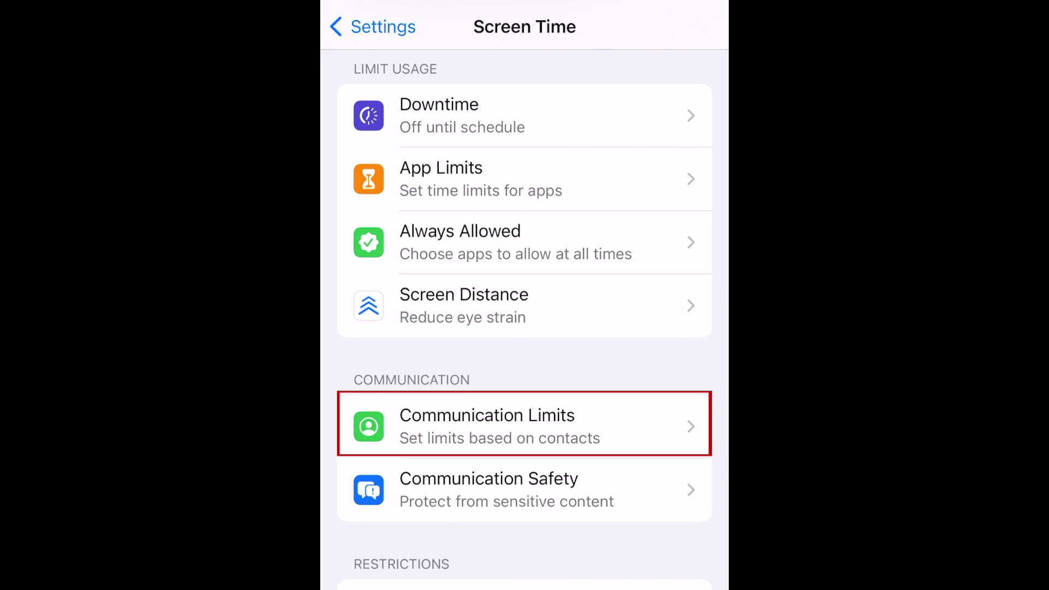
# - Limit downtime communication to Specific Contacts under Communication Limits
pyautogui.click(524, 424)
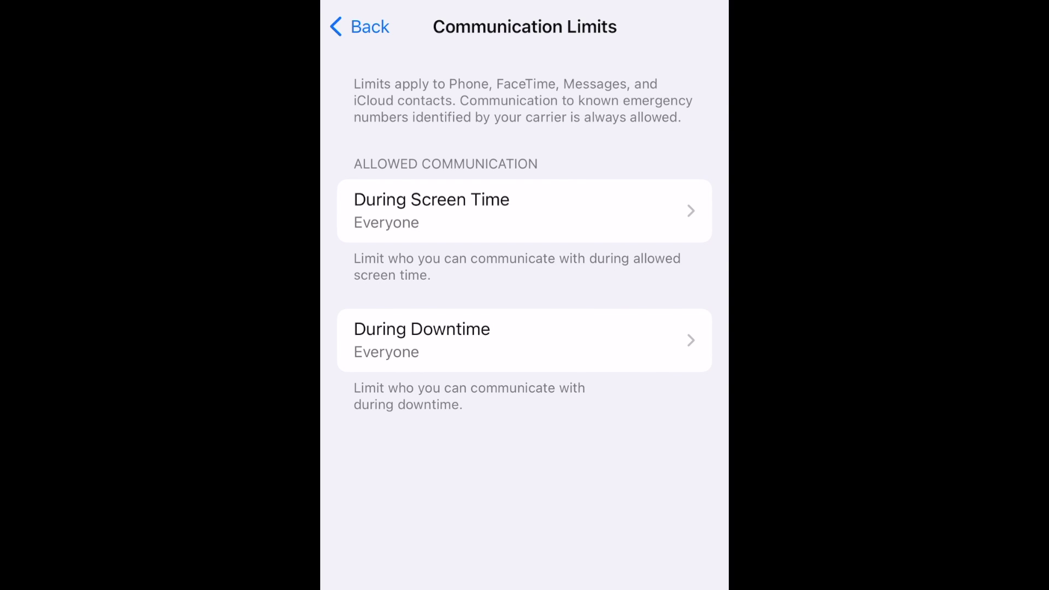
pyautogui.click(525, 340)
pyautogui.click(423, 203)
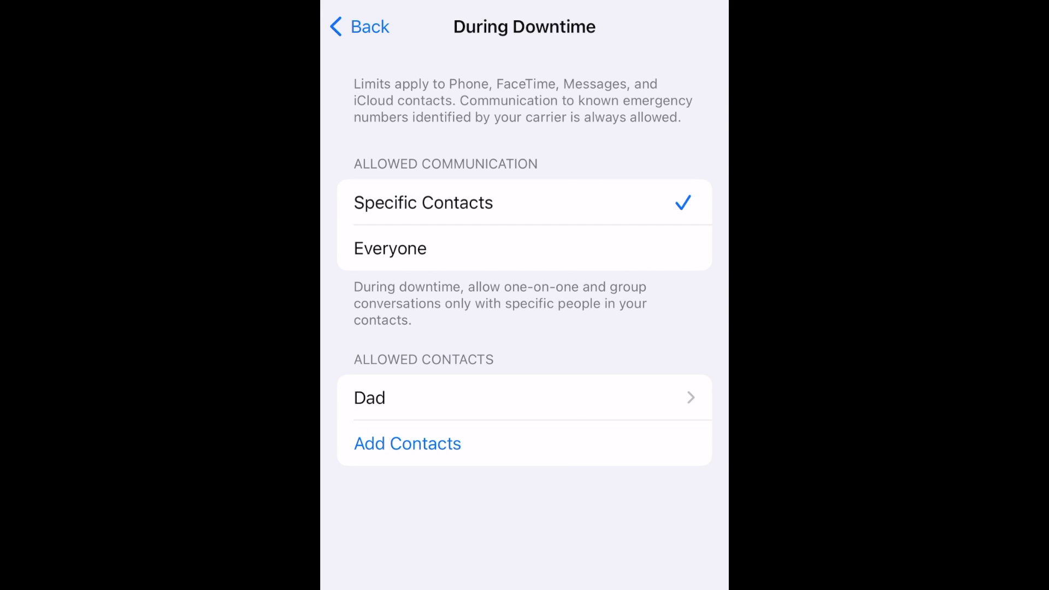
pyautogui.click(361, 26)
pyautogui.click(361, 26)
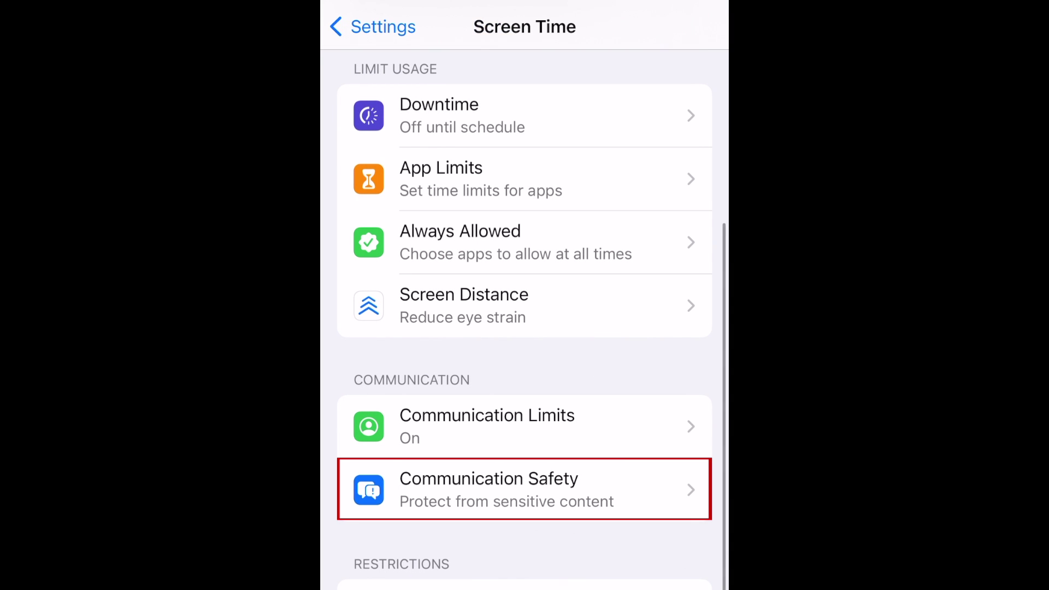
# - Switch Communication Safety on
pyautogui.click(524, 489)
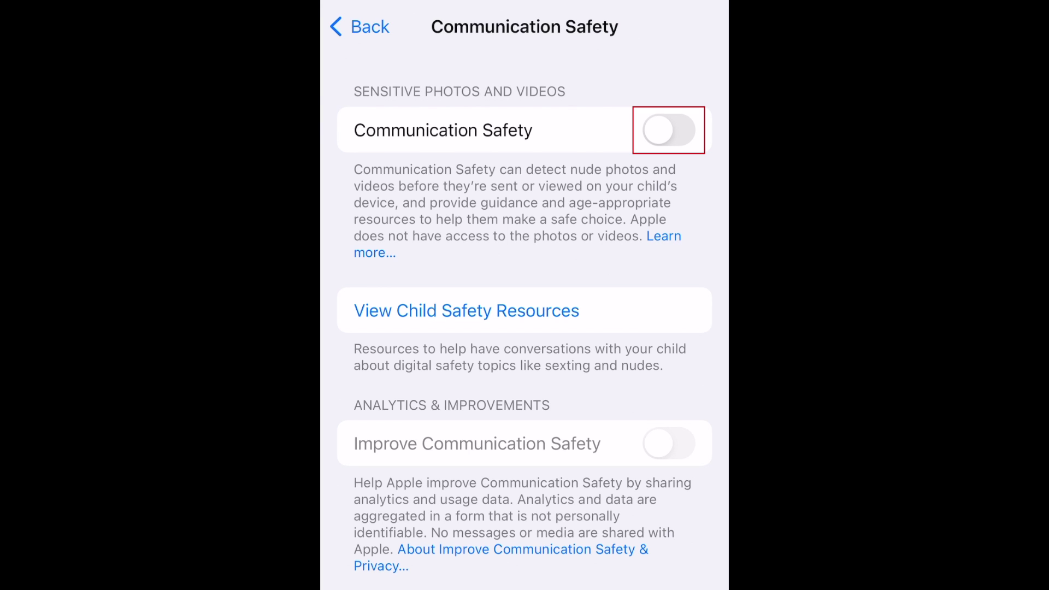
pyautogui.click(669, 130)
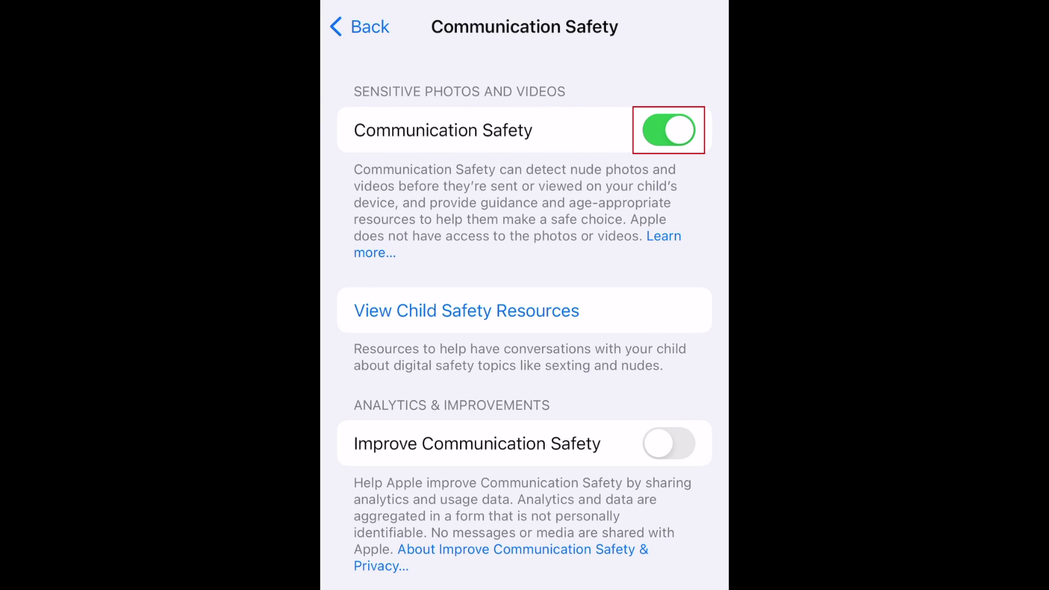
pyautogui.click(359, 26)
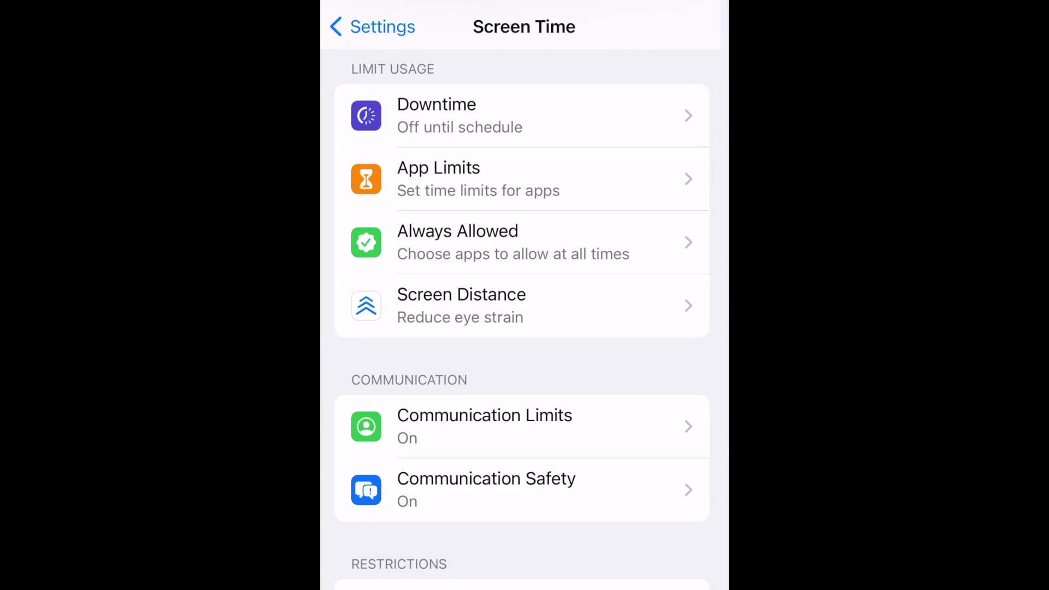
pyautogui.scroll(-3, 525, 328)
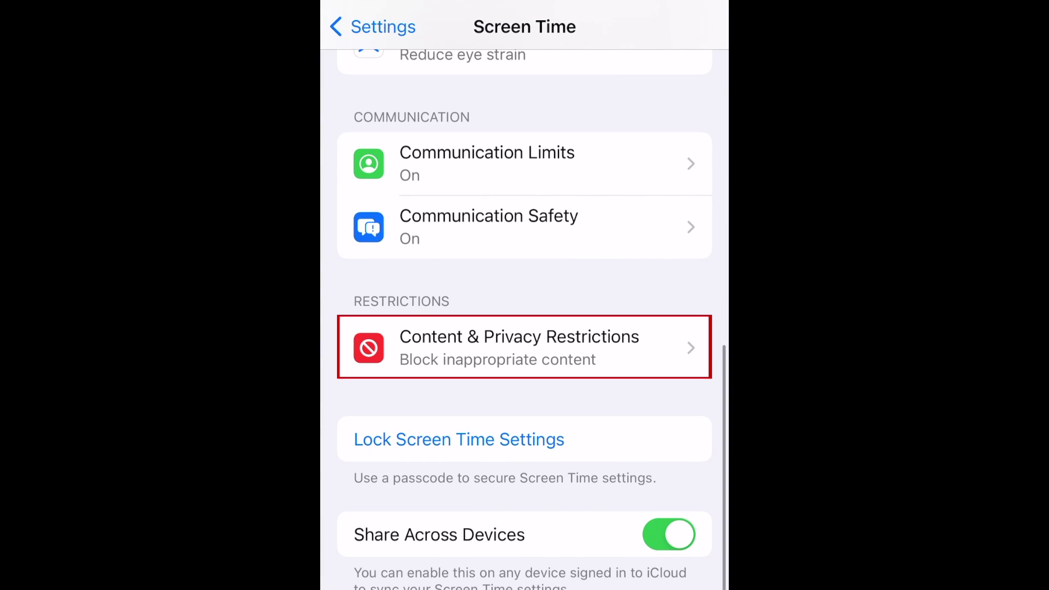
# - Enable Content & Privacy Restrictions and set In-app Purchases to Don't Allow
pyautogui.click(525, 348)
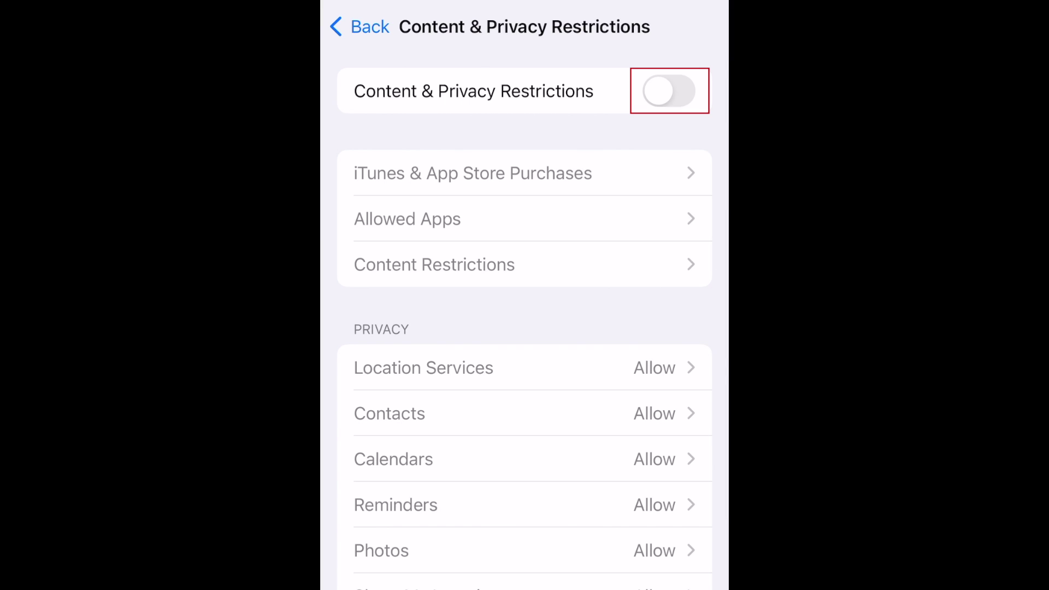
pyautogui.click(670, 91)
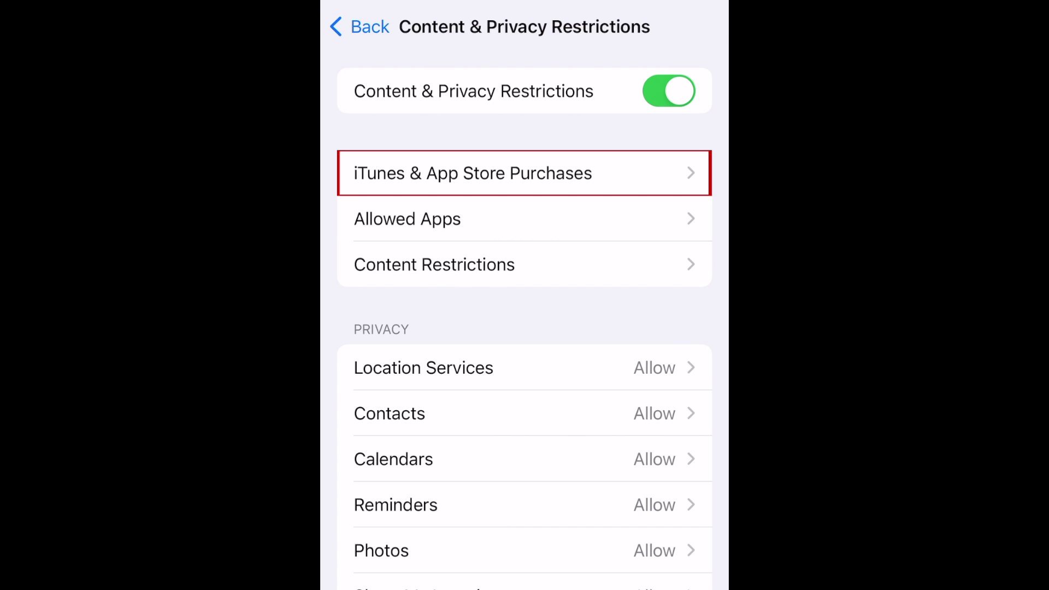
pyautogui.click(524, 173)
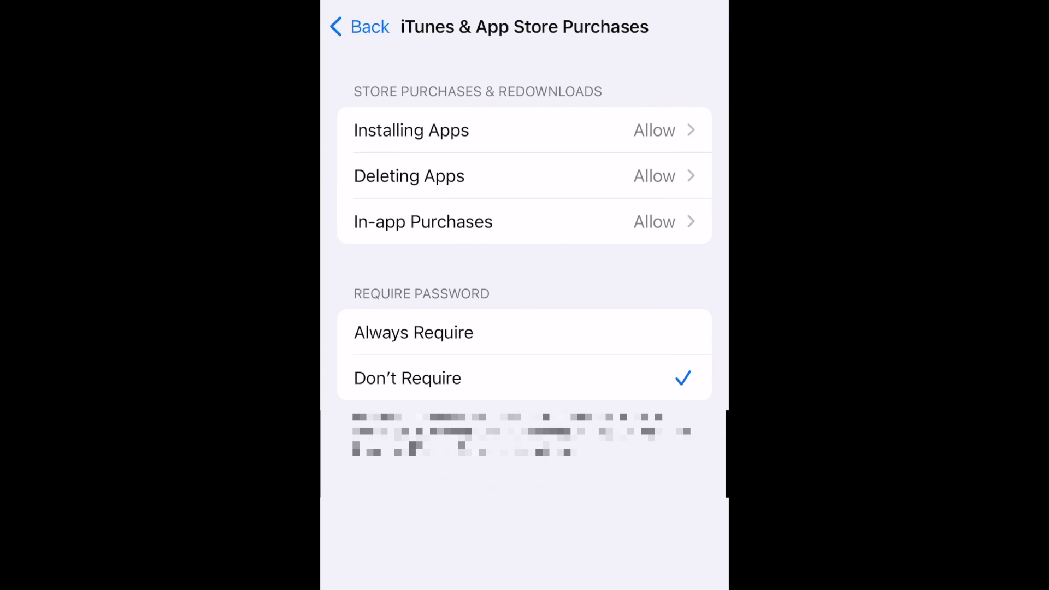
pyautogui.click(423, 222)
pyautogui.click(399, 137)
# - Review the Installing Apps setting and the Allowed Apps list
pyautogui.click(411, 131)
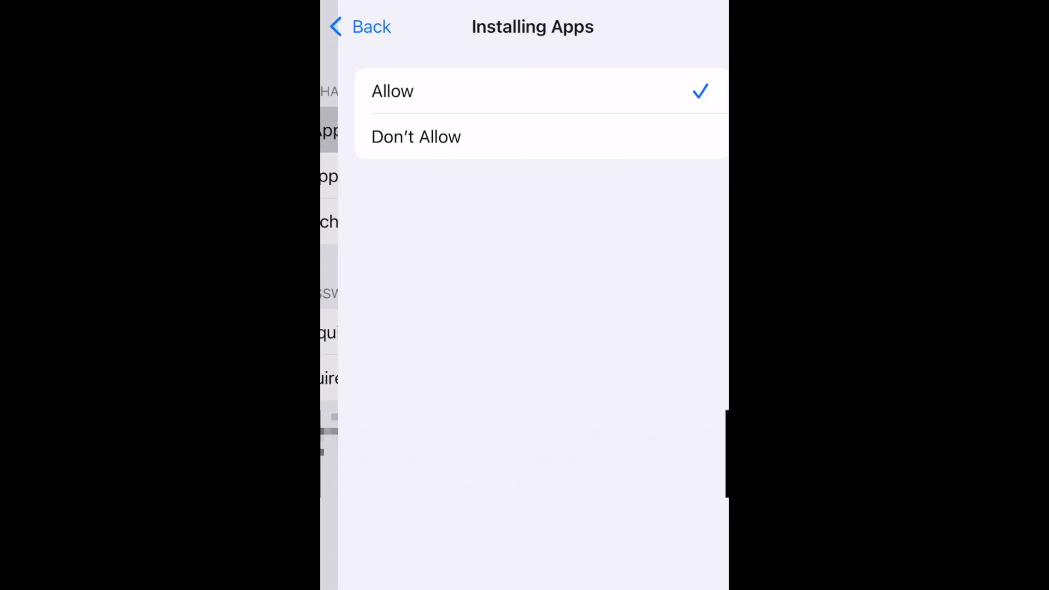
pyautogui.click(359, 26)
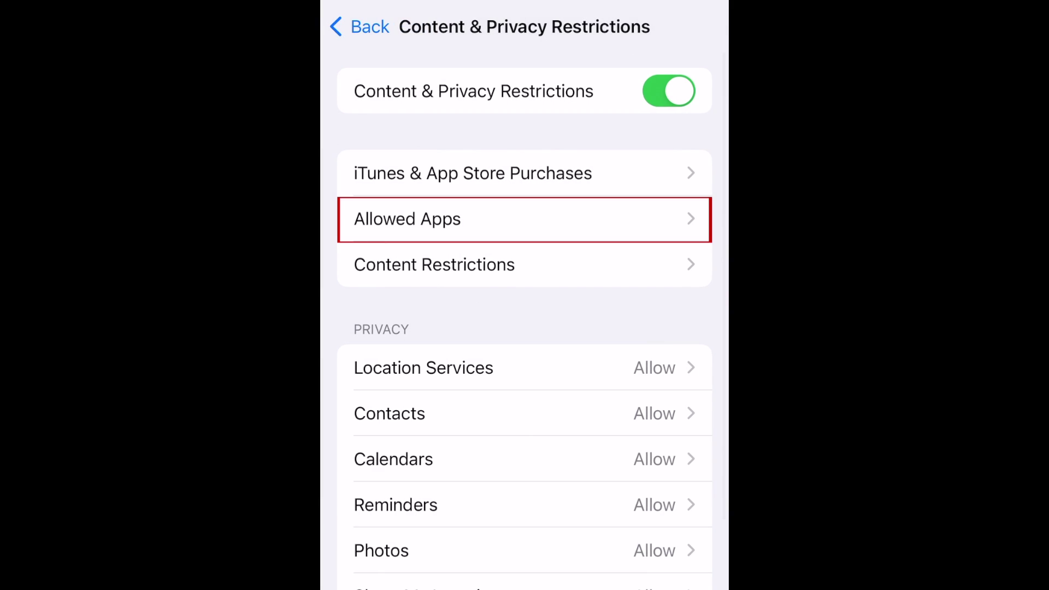
pyautogui.click(410, 219)
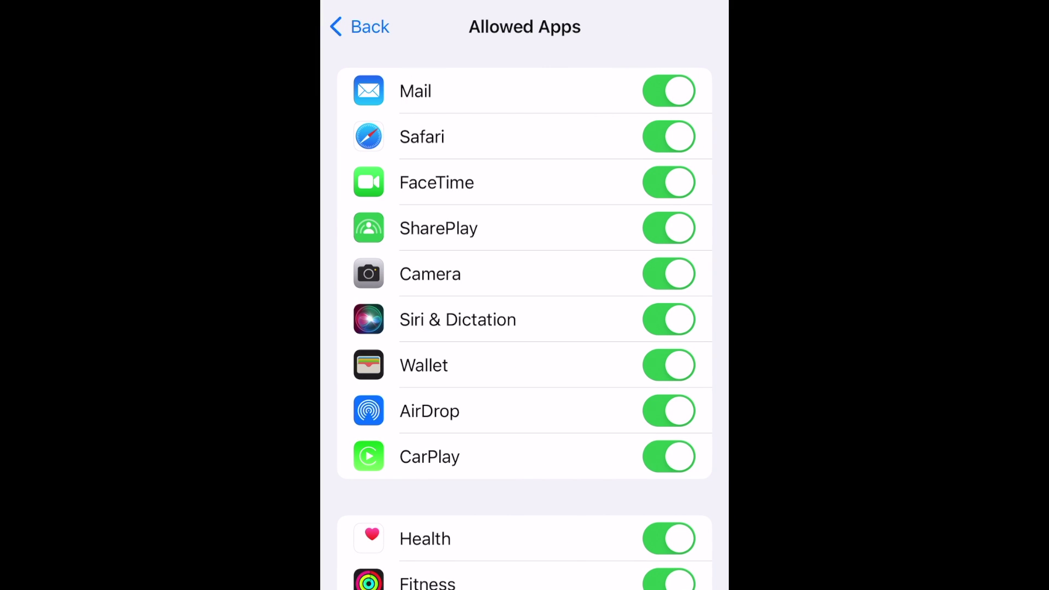
pyautogui.click(358, 26)
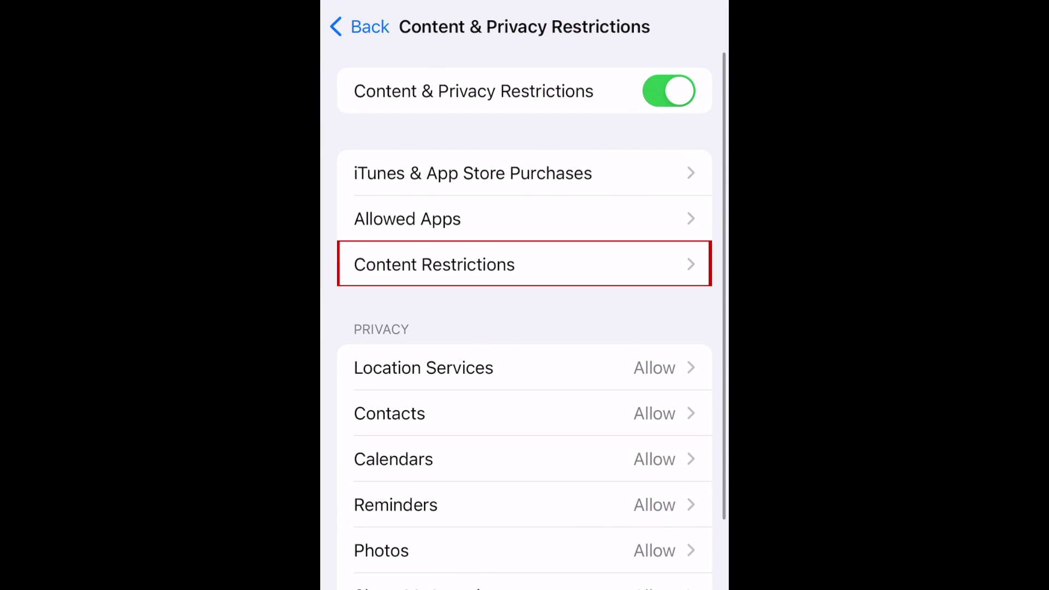
# - Open Content Restrictions to review the store content settings
pyautogui.click(434, 264)
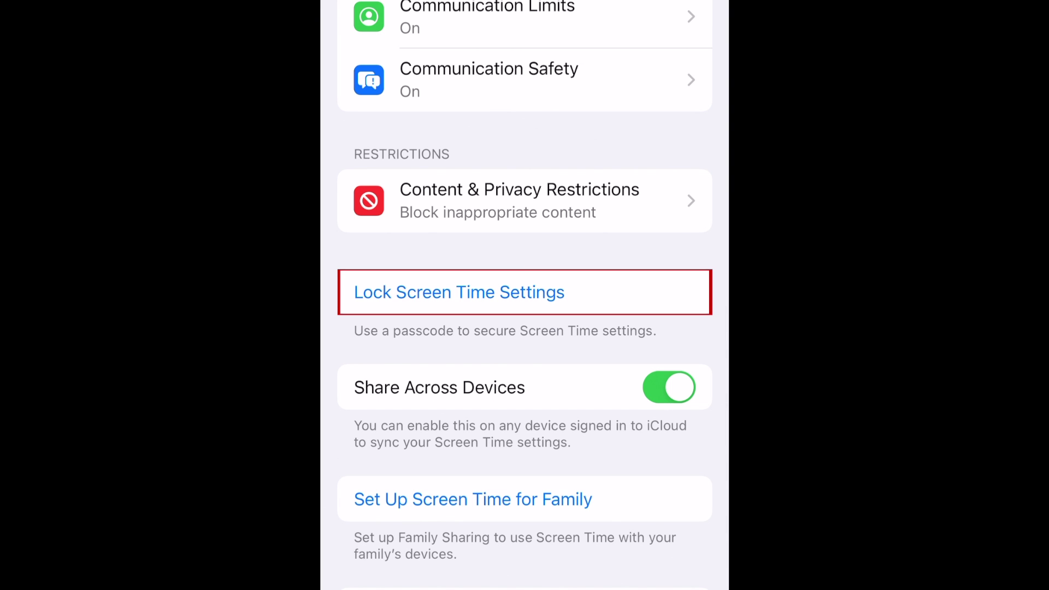
# - Set and confirm a four-digit Screen Time passcode, dismissing Passcode Recovery
pyautogui.click(460, 292)
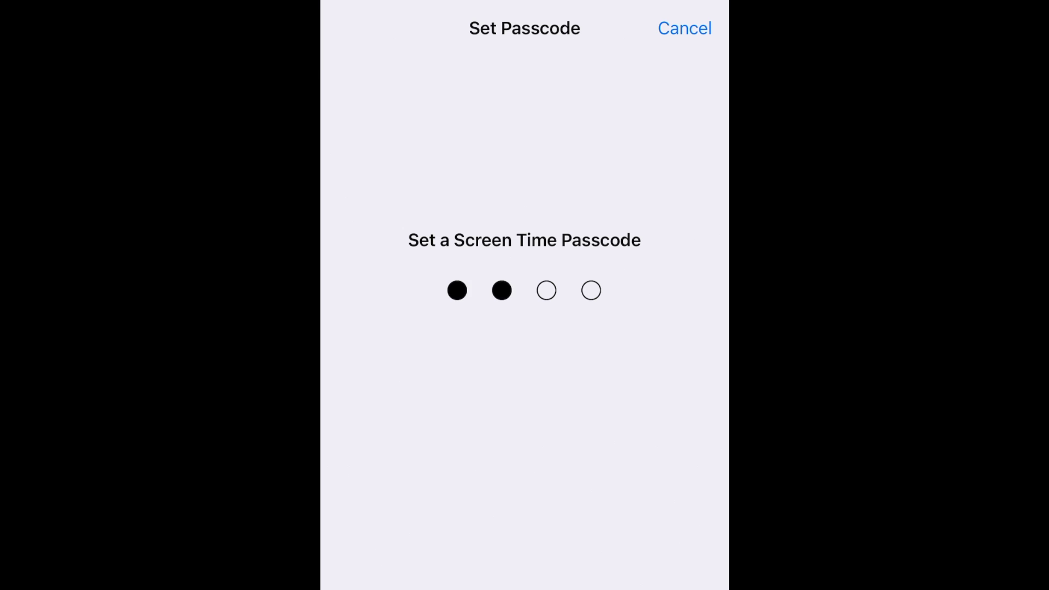
pyautogui.write('4')
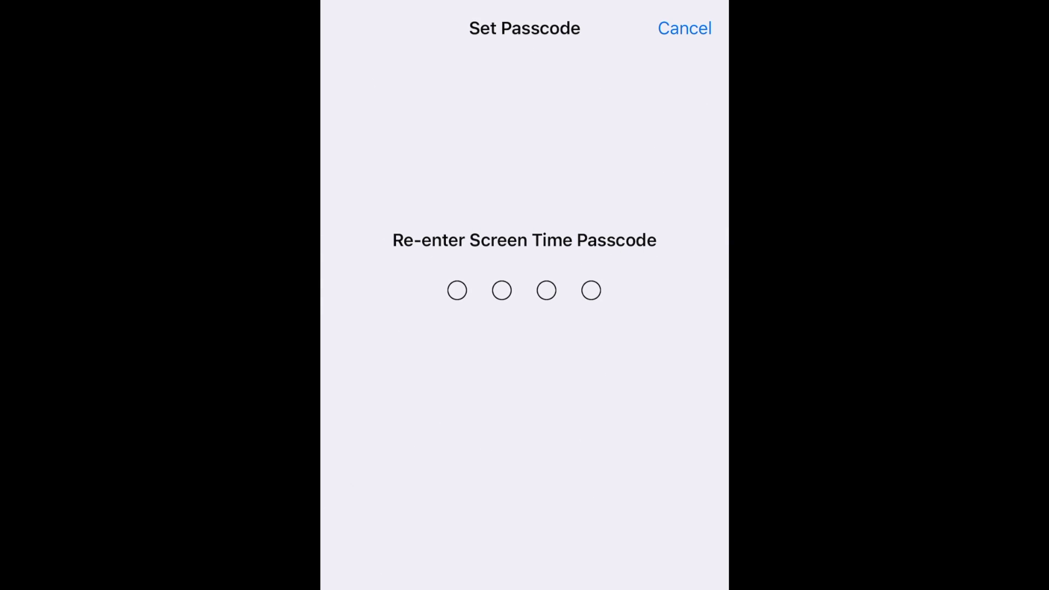
pyautogui.write('4')
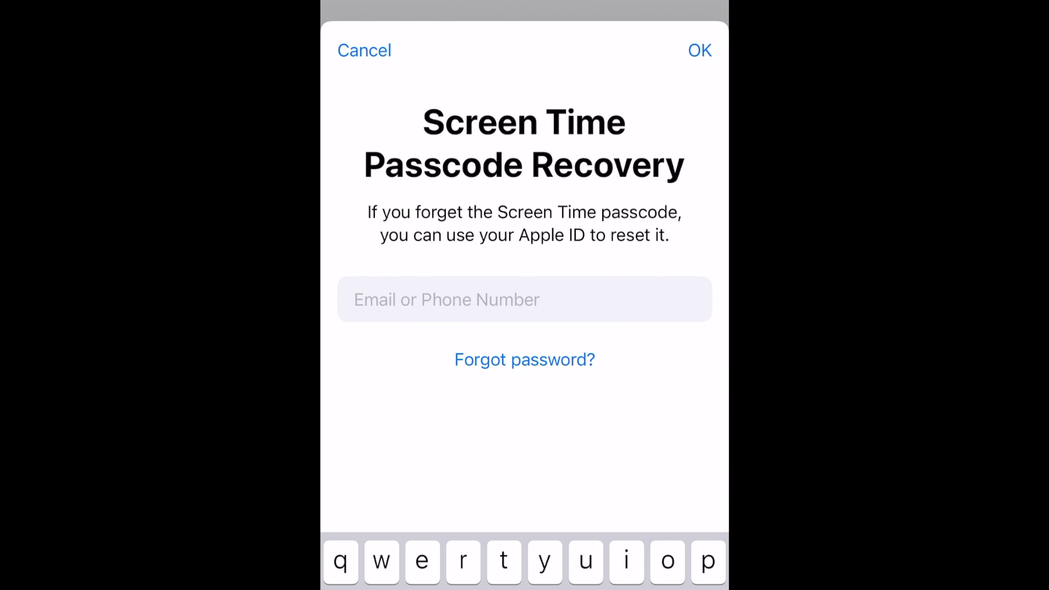
pyautogui.click(364, 50)
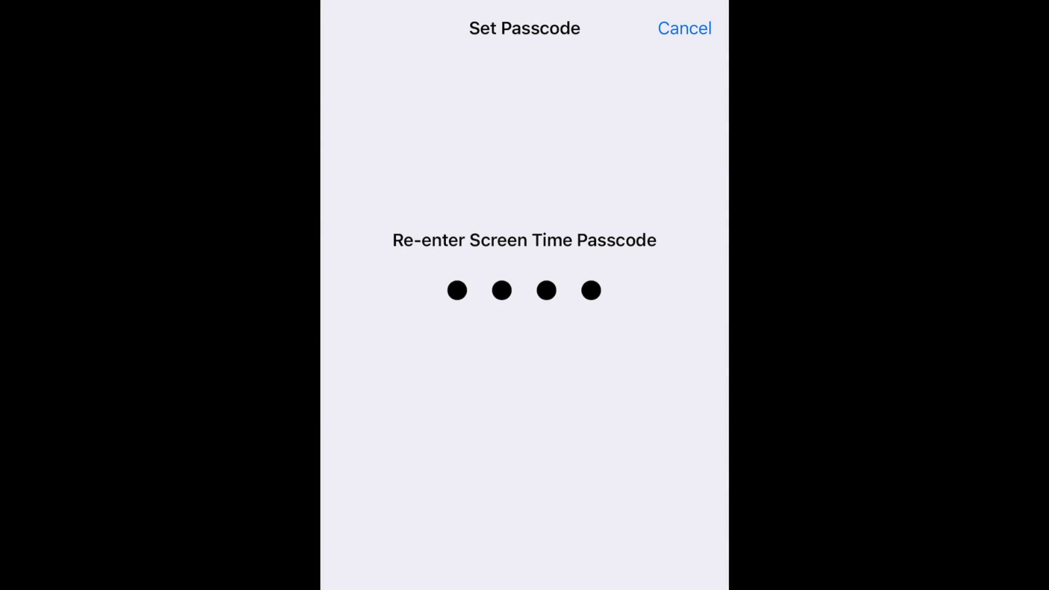
pyautogui.click(684, 28)
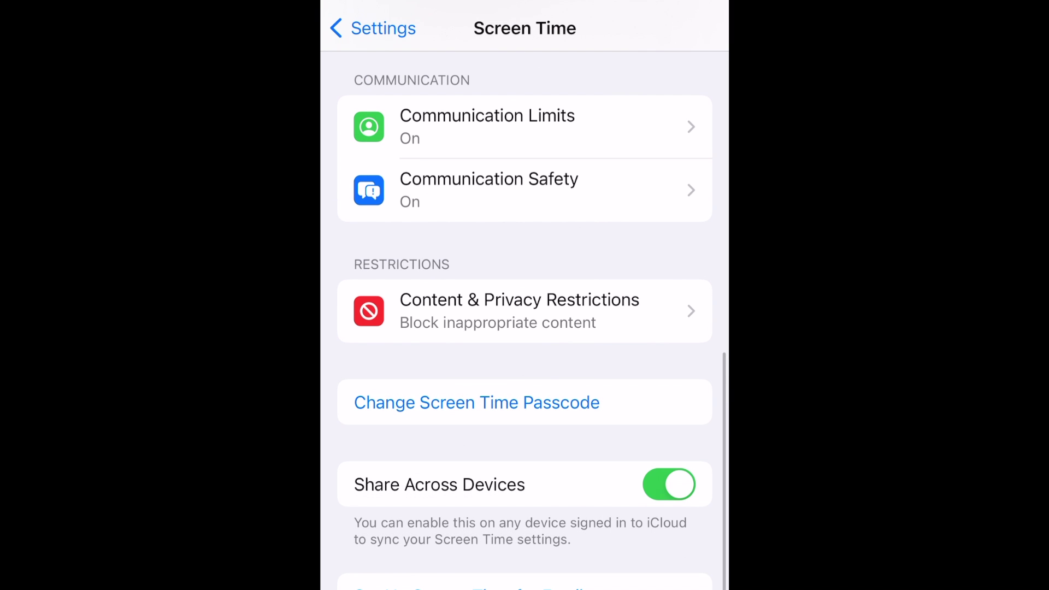